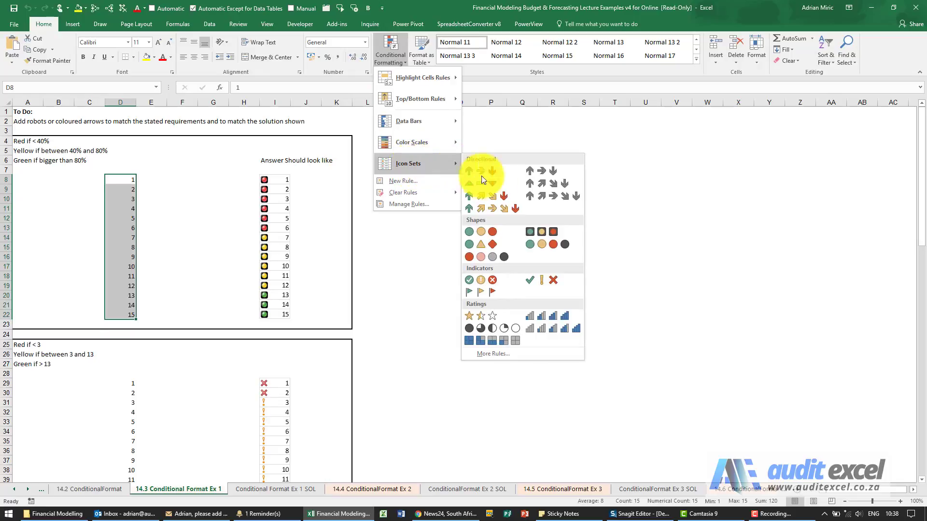
Step: Apply the three rimmed traffic lights icon set to D8:D22 and open its conditional formatting rule for editing
{"action": "left_click", "coordinate": [537, 231]}
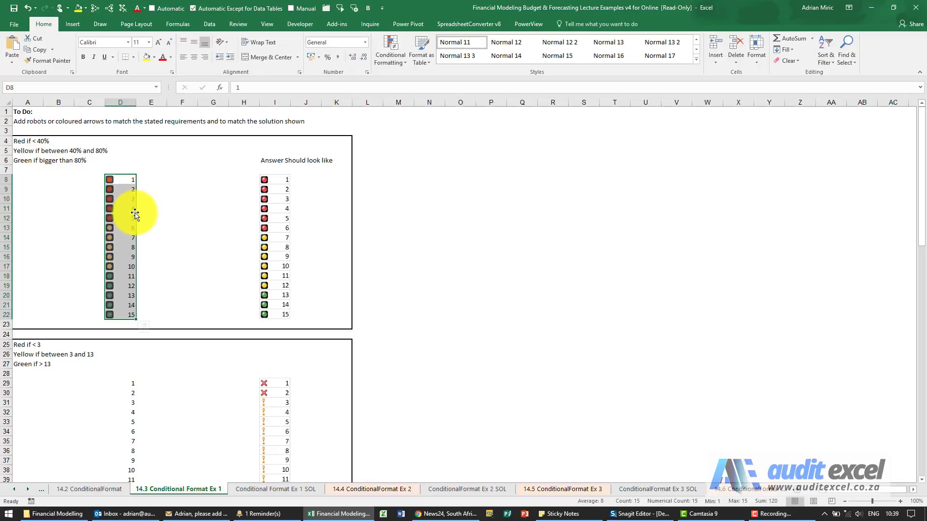
{"action": "left_click", "coordinate": [388, 61]}
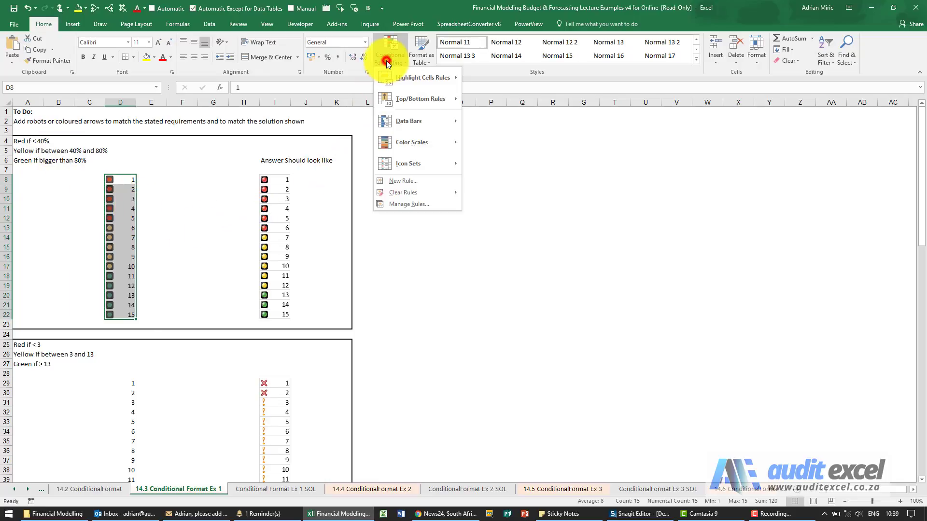
{"action": "left_click", "coordinate": [415, 204]}
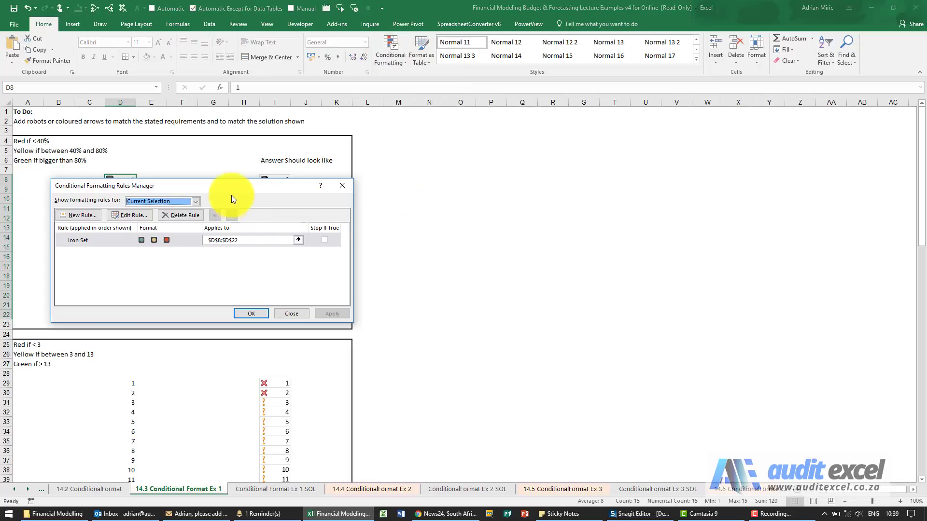
{"action": "left_click_drag", "start_coordinate": [242, 191], "coordinate": [524, 170]}
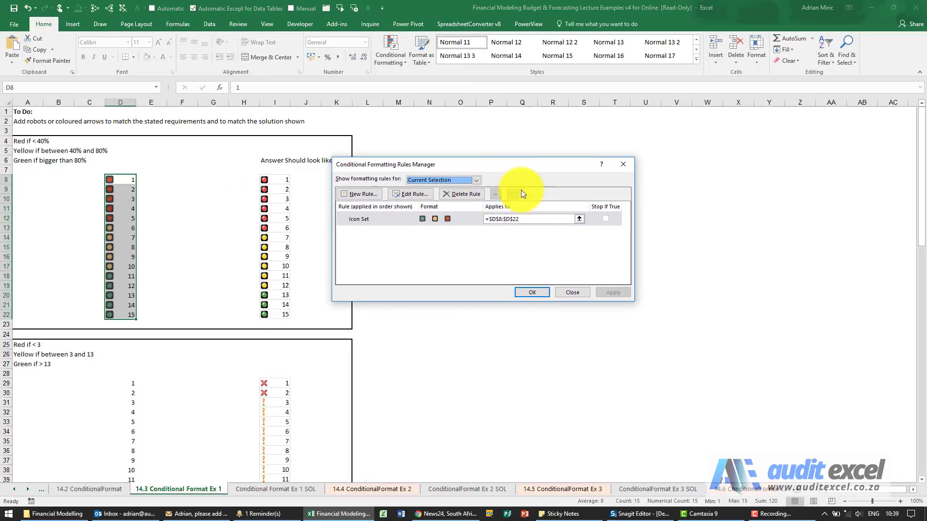
{"action": "left_click", "coordinate": [422, 221]}
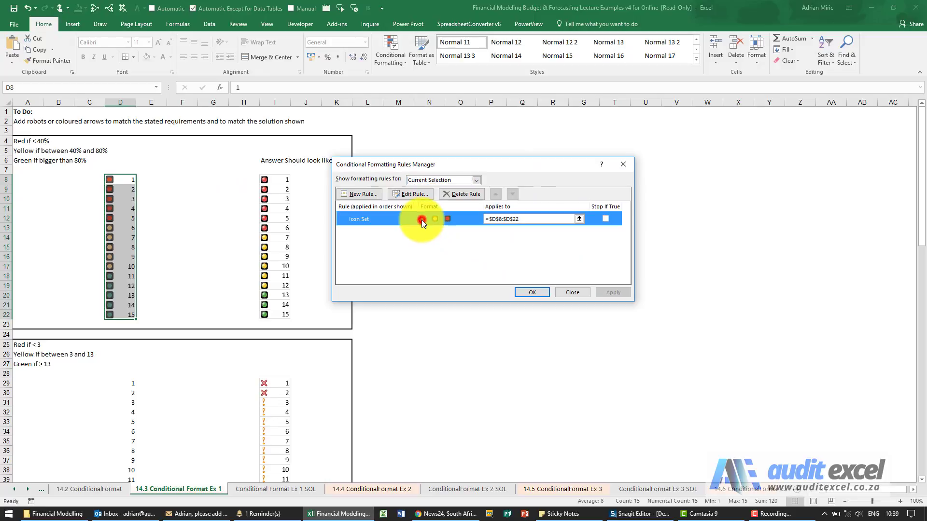
{"action": "left_click", "coordinate": [408, 195]}
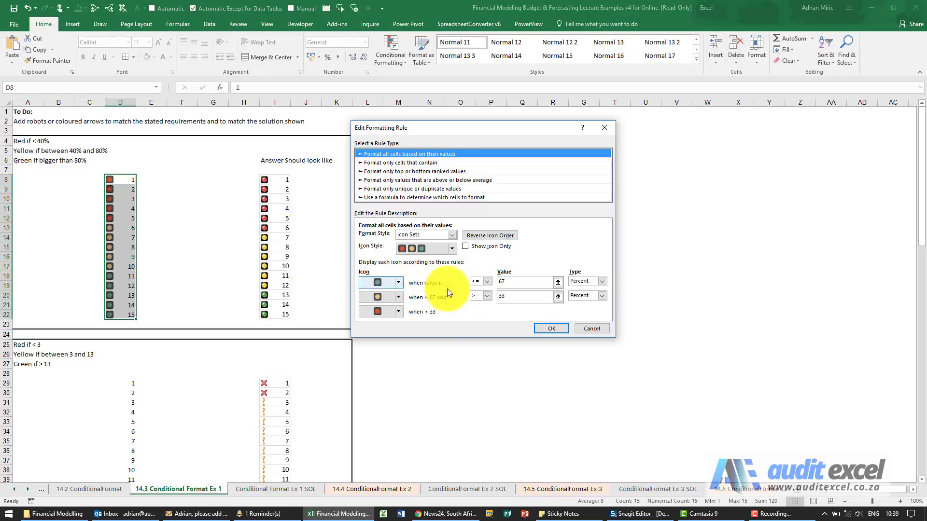
Step: Set the green light threshold to 80 percent and the yellow to 40 percent, and apply the rule to D8:D22
{"action": "left_click", "coordinate": [522, 284]}
{"action": "left_click_drag", "start_coordinate": [522, 285], "coordinate": [496, 283]}
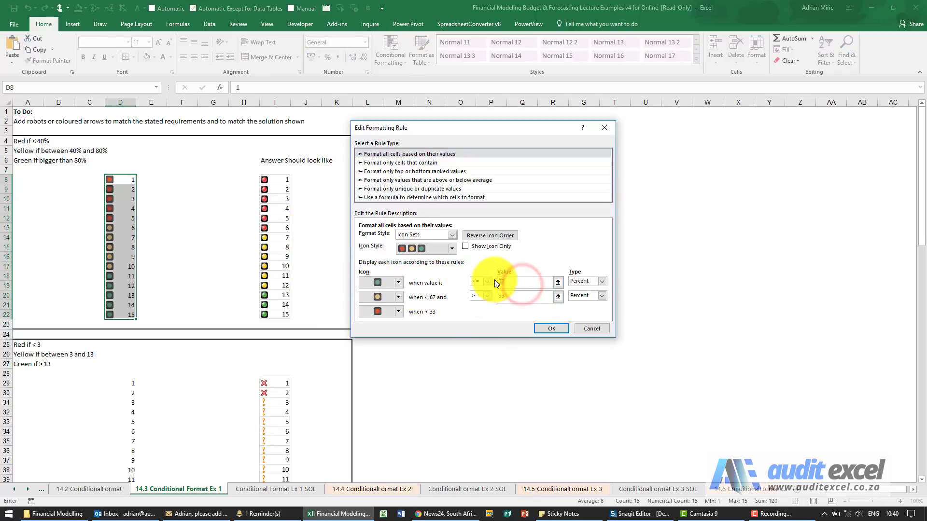
{"action": "type", "text": "80"}
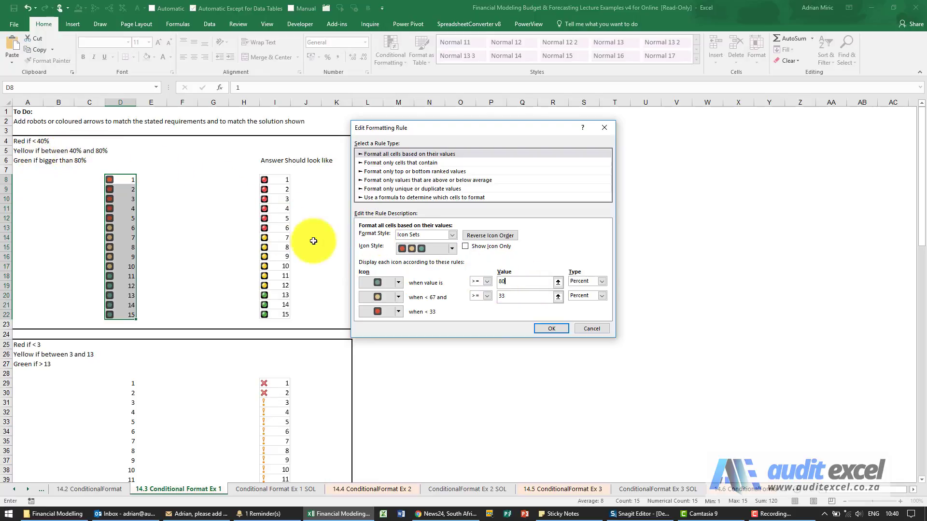
{"action": "left_click", "coordinate": [506, 297]}
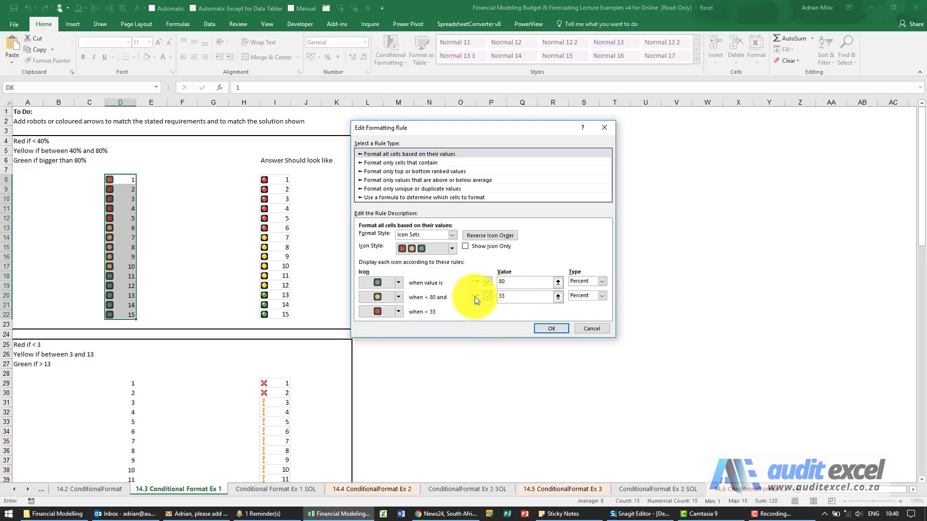
{"action": "double_click", "coordinate": [505, 295]}
{"action": "type", "text": "40"}
{"action": "left_click", "coordinate": [511, 282]}
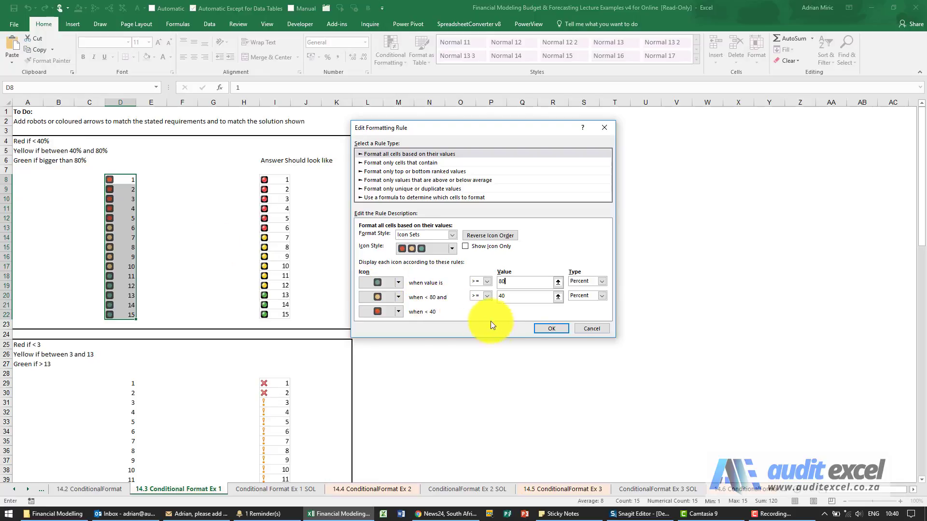
{"action": "left_click", "coordinate": [537, 329]}
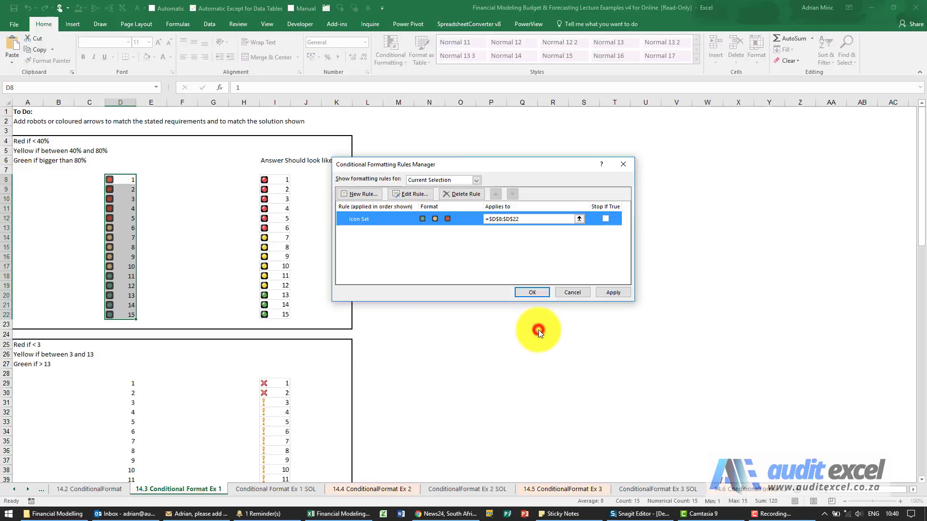
{"action": "left_click", "coordinate": [612, 294]}
{"action": "left_click", "coordinate": [541, 294]}
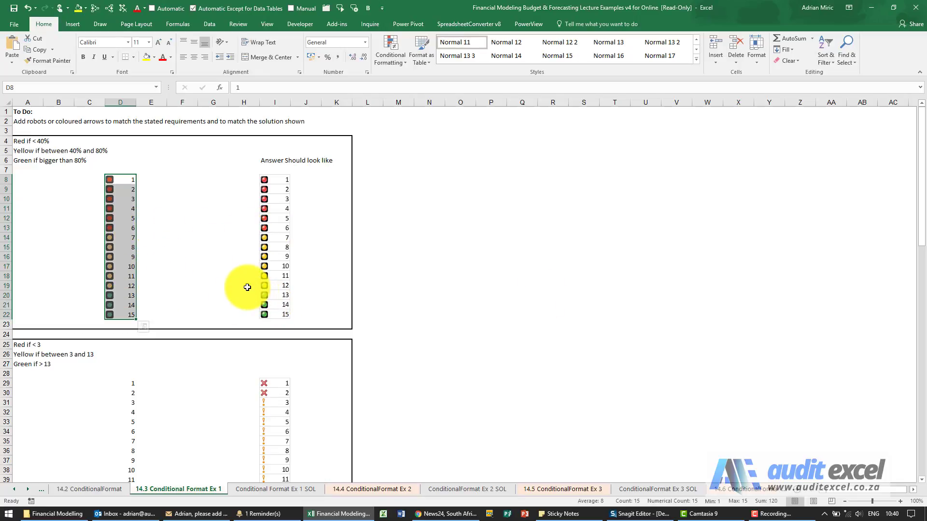
Step: Apply the uncircled check mark, exclamation mark and cross icon set to D29:D43
{"action": "left_click", "coordinate": [434, 362]}
{"action": "scroll", "coordinate": [357, 312], "scroll_direction": "down", "scroll_amount": 3}
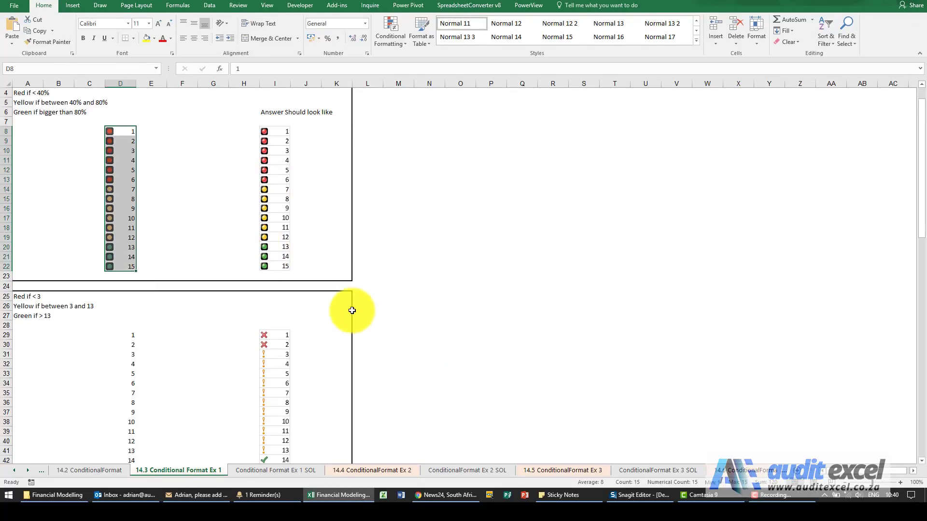
{"action": "scroll", "coordinate": [346, 306], "scroll_direction": "down", "scroll_amount": 2}
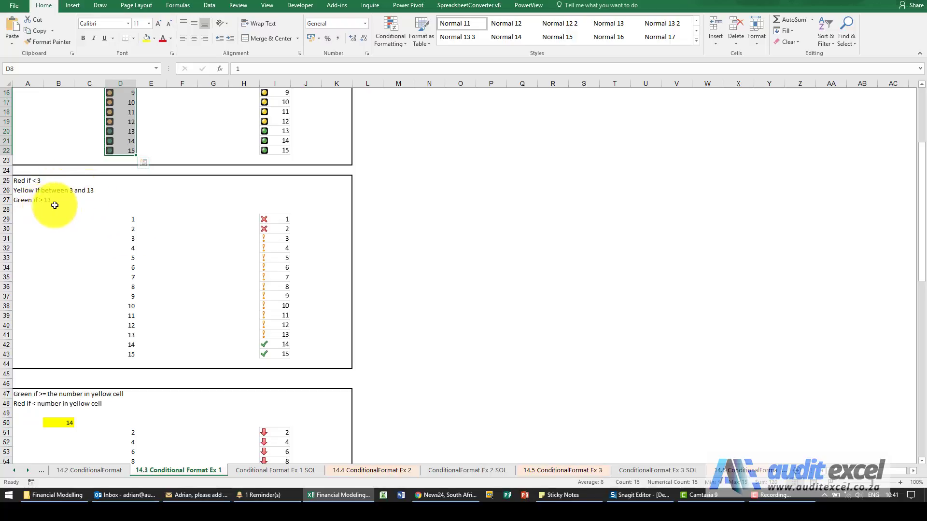
{"action": "left_click", "coordinate": [124, 218]}
{"action": "left_click_drag", "start_coordinate": [128, 237], "coordinate": [129, 355]}
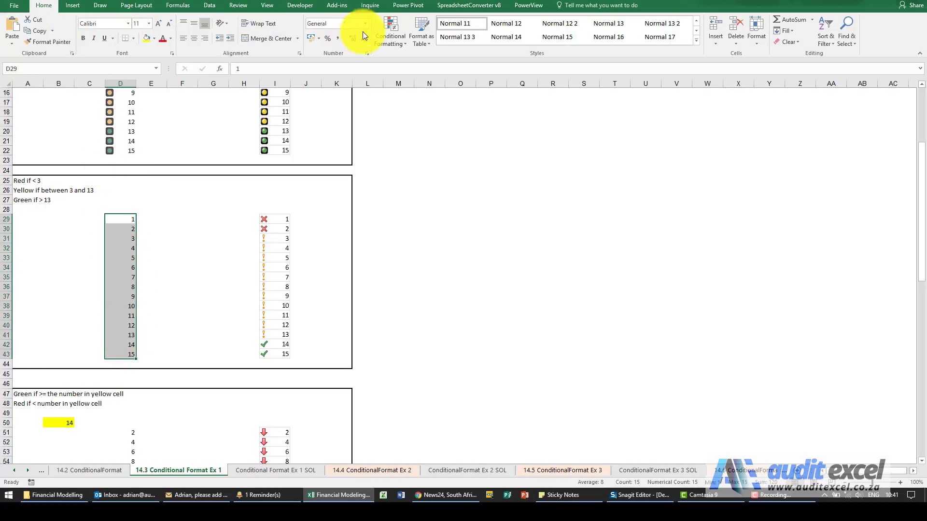
{"action": "left_click", "coordinate": [386, 34]}
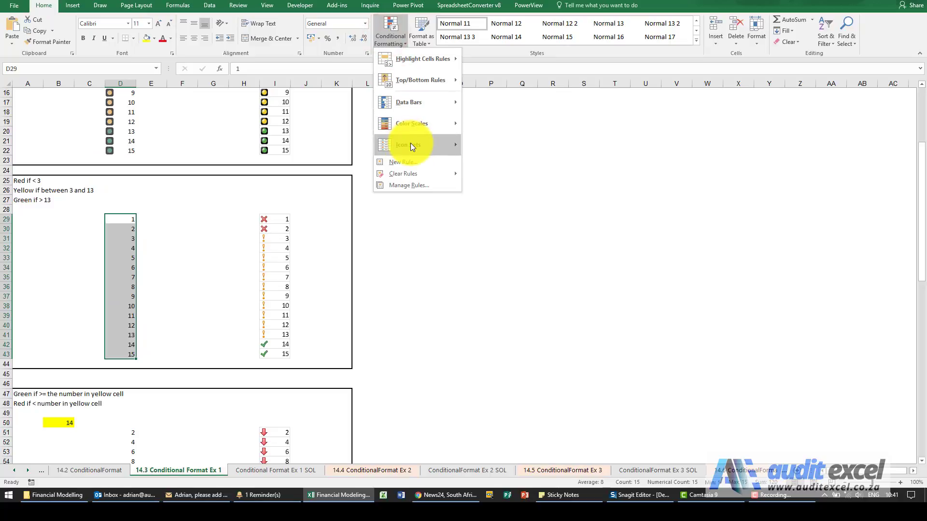
{"action": "mouse_move", "coordinate": [411, 146]}
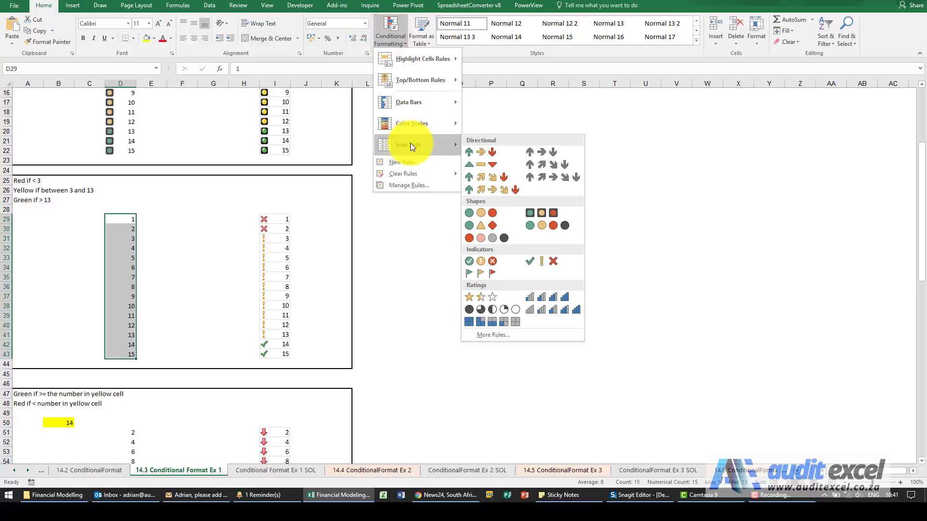
{"action": "left_click", "coordinate": [535, 262]}
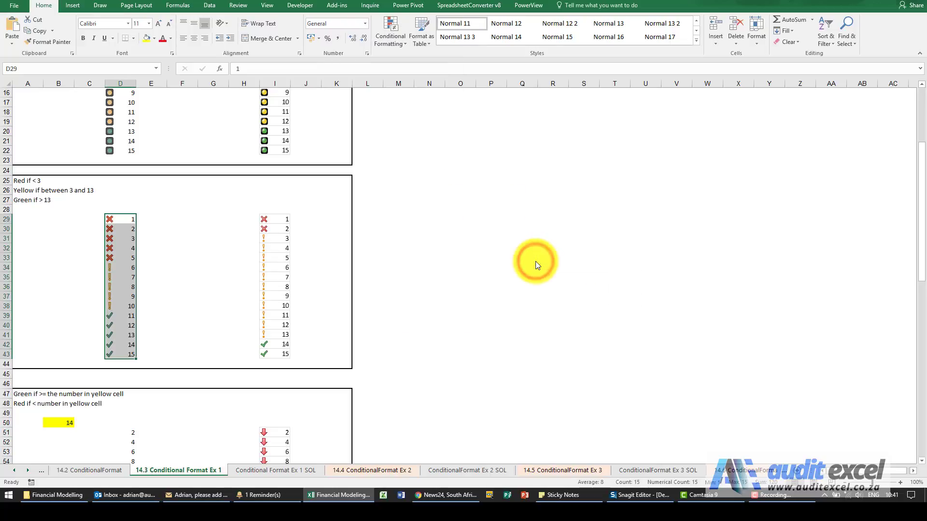
Step: Edit the icon set rule for D29:D43 so the green check mark threshold is of type Number with value 13
{"action": "left_click", "coordinate": [387, 42]}
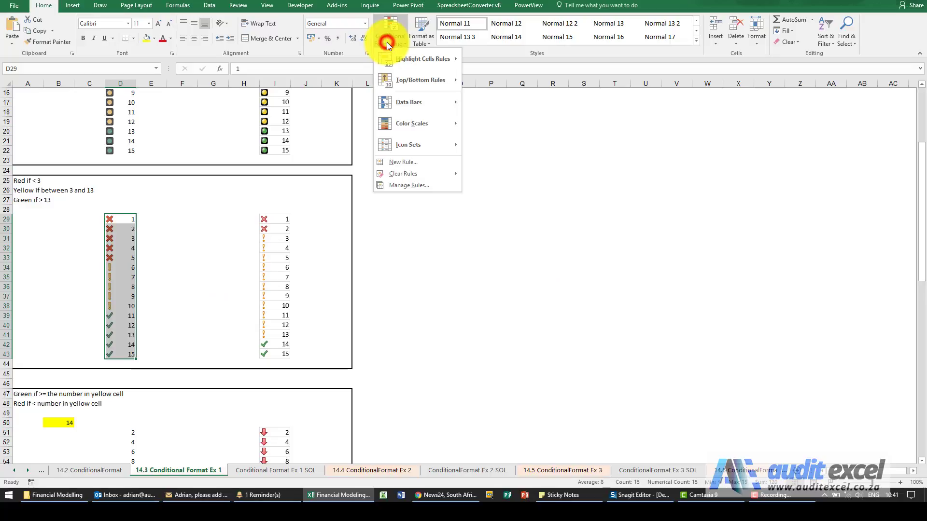
{"action": "left_click", "coordinate": [417, 186]}
{"action": "left_click", "coordinate": [411, 197]}
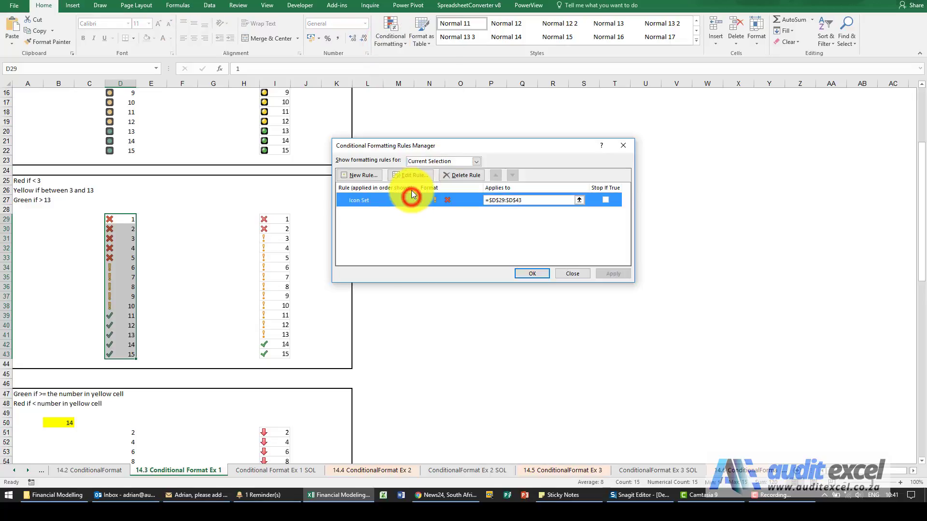
{"action": "left_click", "coordinate": [412, 177]}
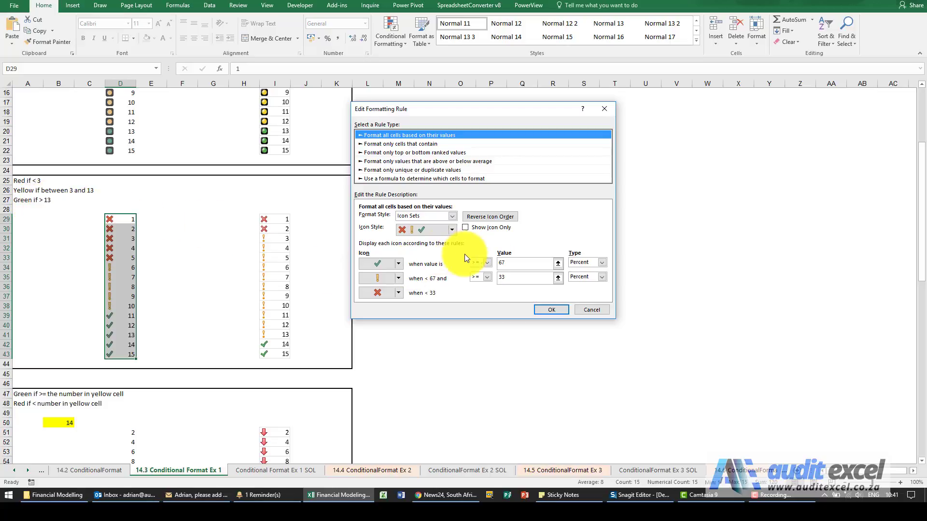
{"action": "left_click", "coordinate": [601, 264]}
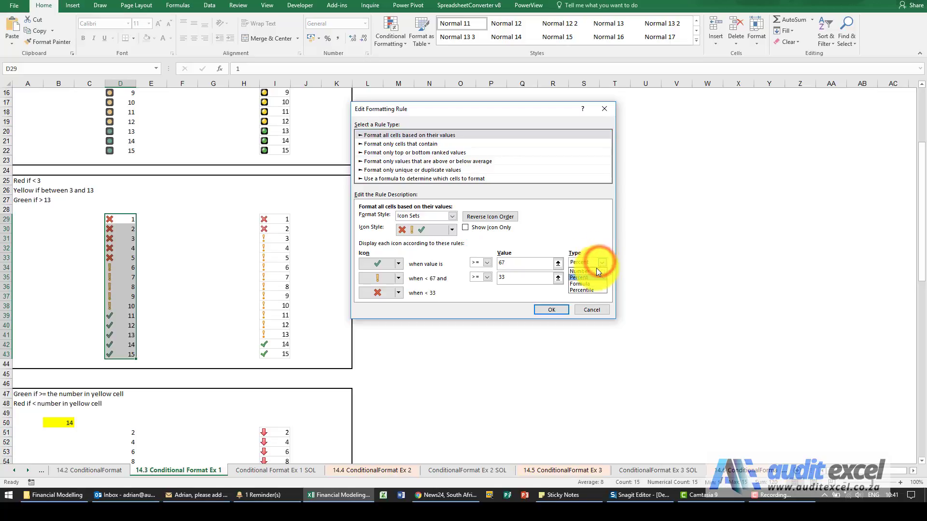
{"action": "left_click", "coordinate": [595, 271]}
{"action": "left_click", "coordinate": [519, 264]}
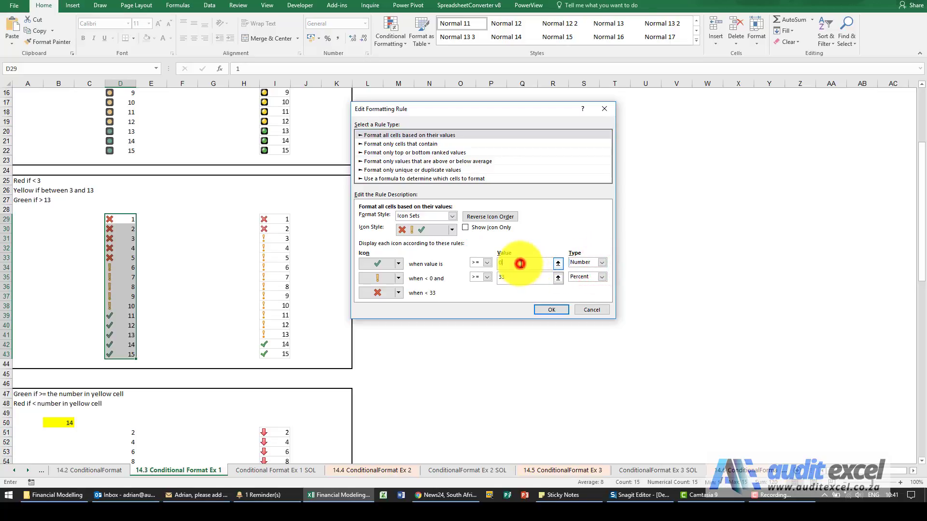
{"action": "key", "text": "BackSpace"}
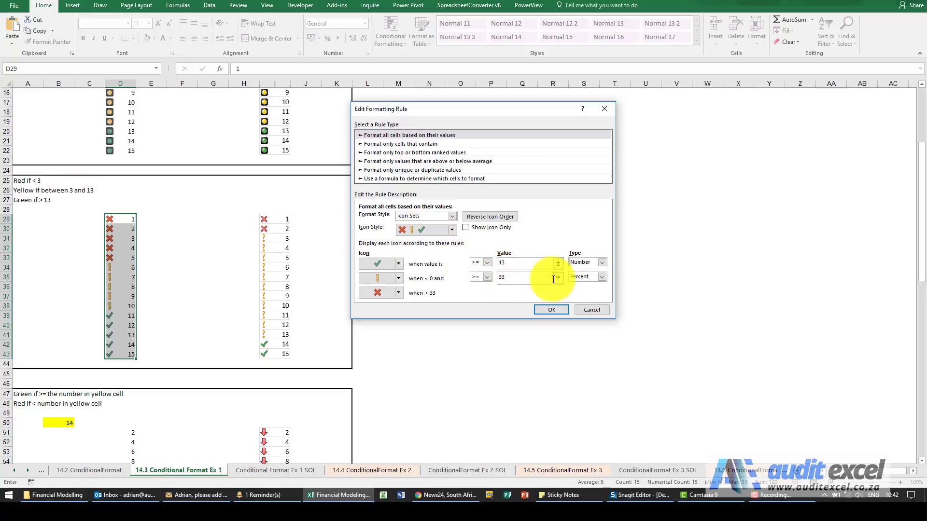
Step: Set the yellow exclamation mark threshold to type Number with value 3 and apply the rule to D29:D43
{"action": "left_click", "coordinate": [601, 278]}
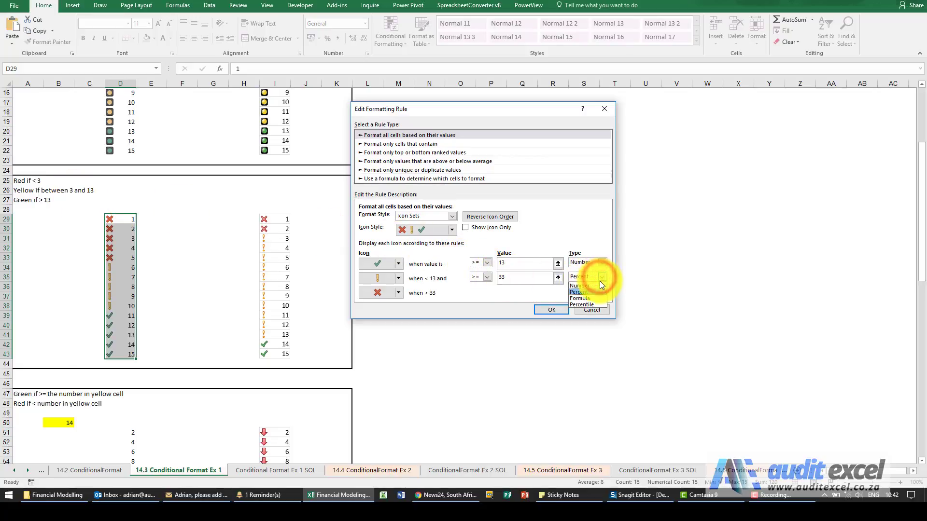
{"action": "left_click", "coordinate": [598, 285]}
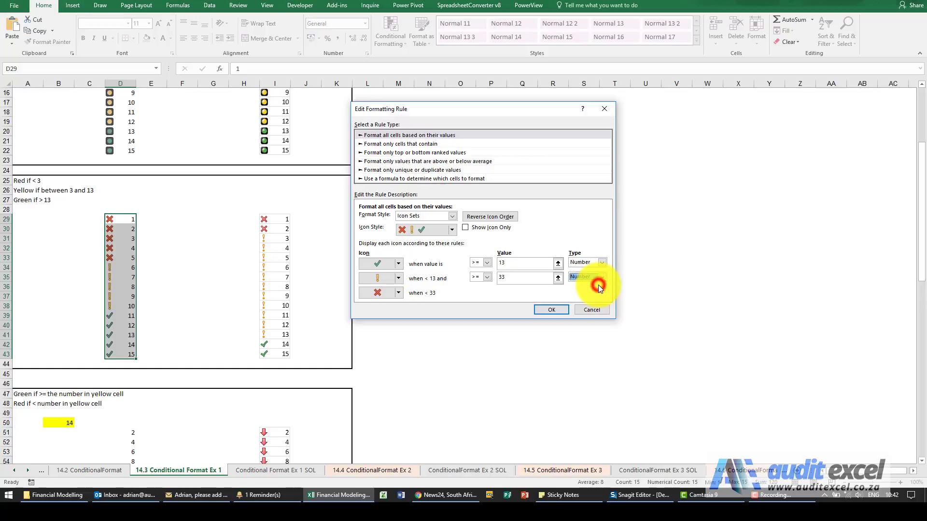
{"action": "left_click", "coordinate": [521, 279]}
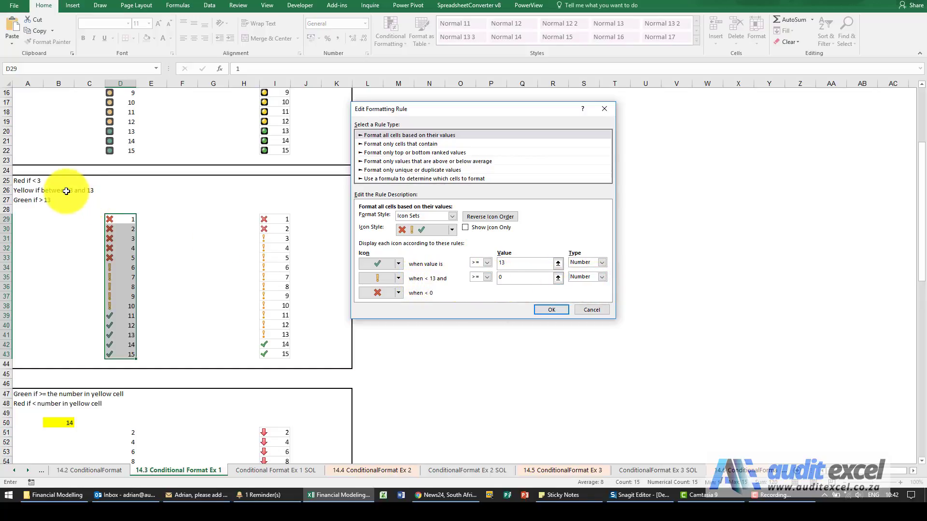
{"action": "left_click", "coordinate": [505, 277]}
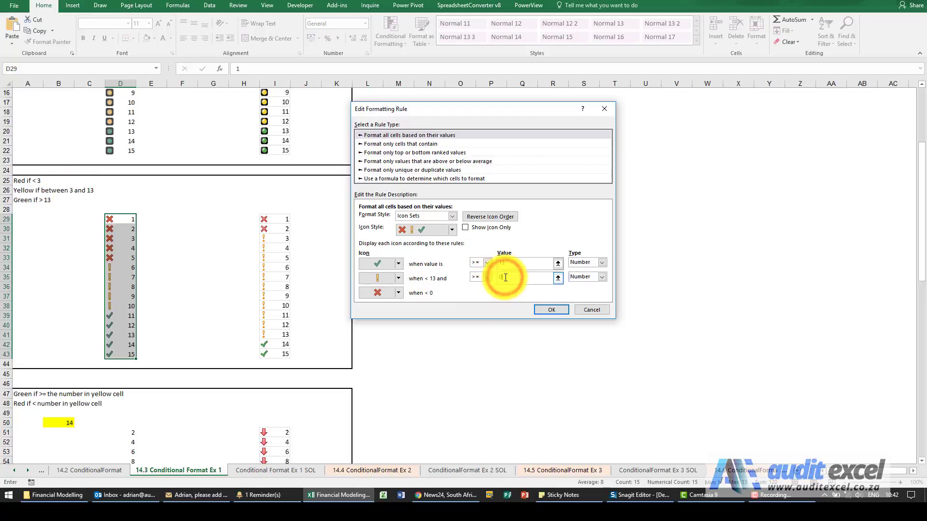
{"action": "key", "text": "BackSpace"}
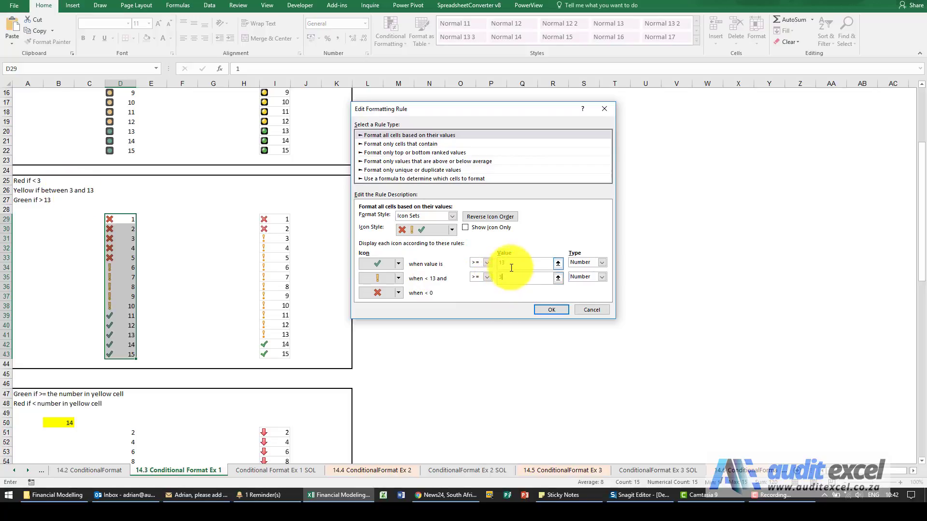
{"action": "left_click", "coordinate": [512, 265]}
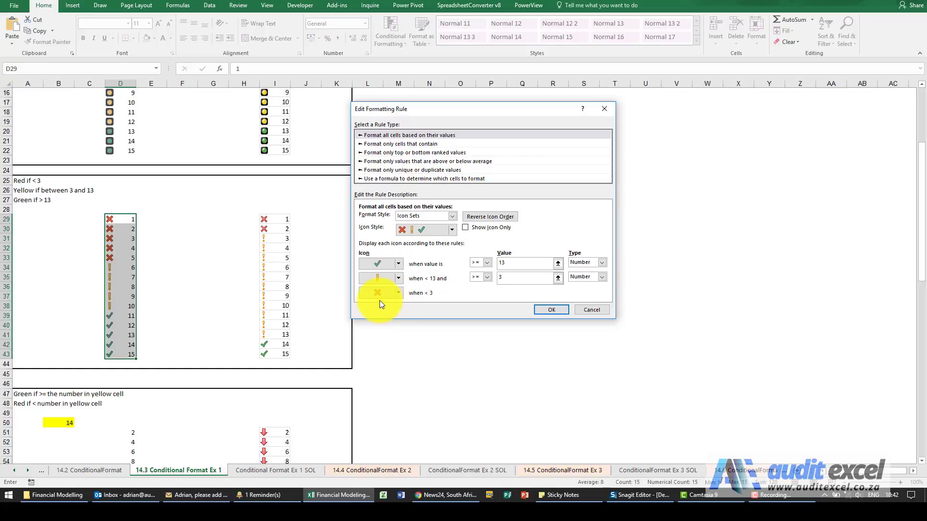
{"action": "left_click", "coordinate": [550, 312]}
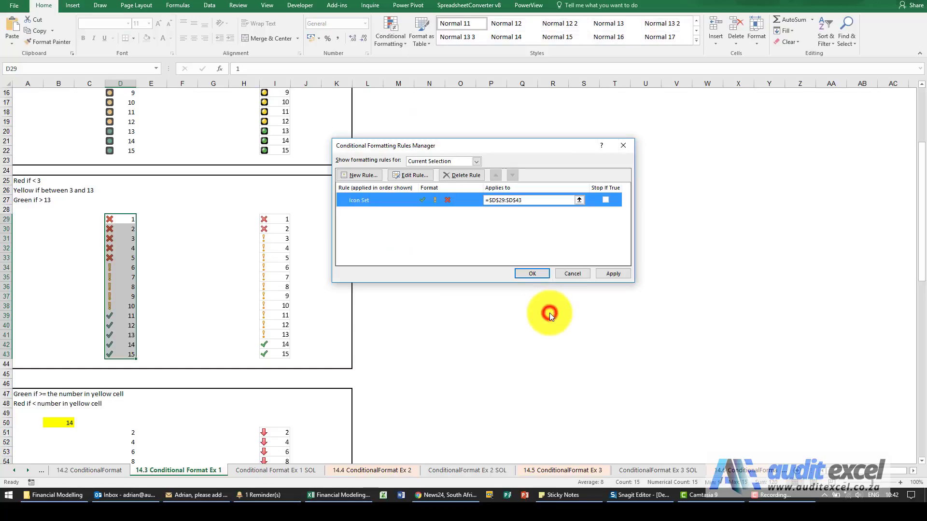
{"action": "left_click", "coordinate": [615, 276]}
{"action": "left_click", "coordinate": [543, 274]}
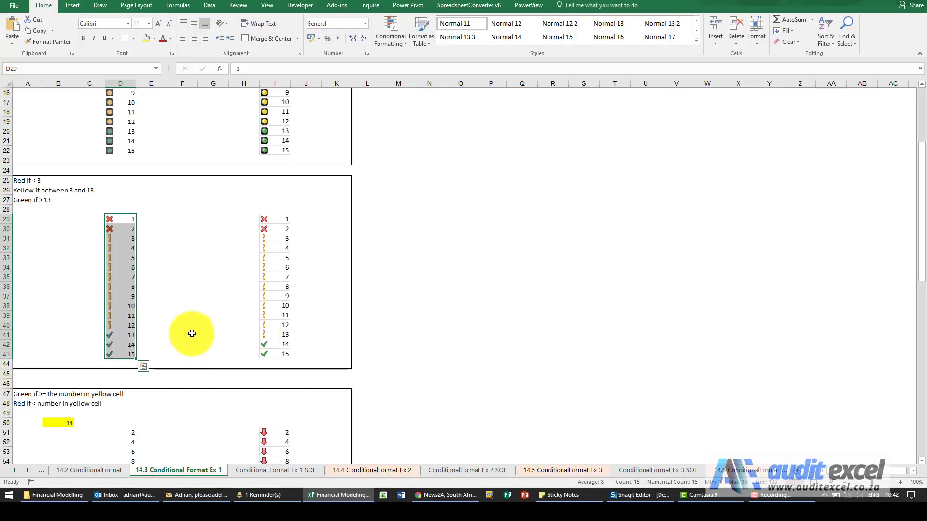
Step: Edit the D29:D43 icon set rule so the green check mark uses the > operator instead of >=, and apply it
{"action": "left_click", "coordinate": [391, 41]}
{"action": "left_click", "coordinate": [415, 185]}
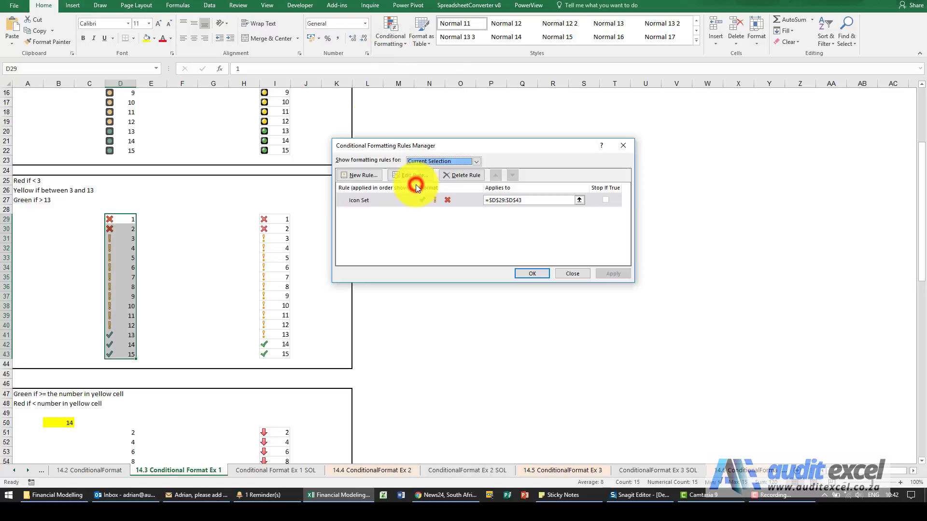
{"action": "left_click", "coordinate": [407, 197]}
{"action": "left_click", "coordinate": [410, 175]}
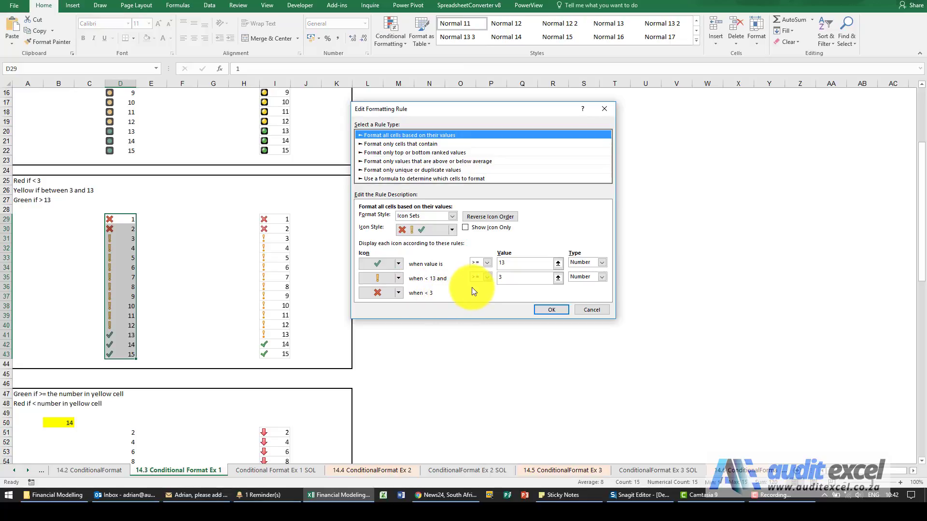
{"action": "left_click", "coordinate": [486, 262]}
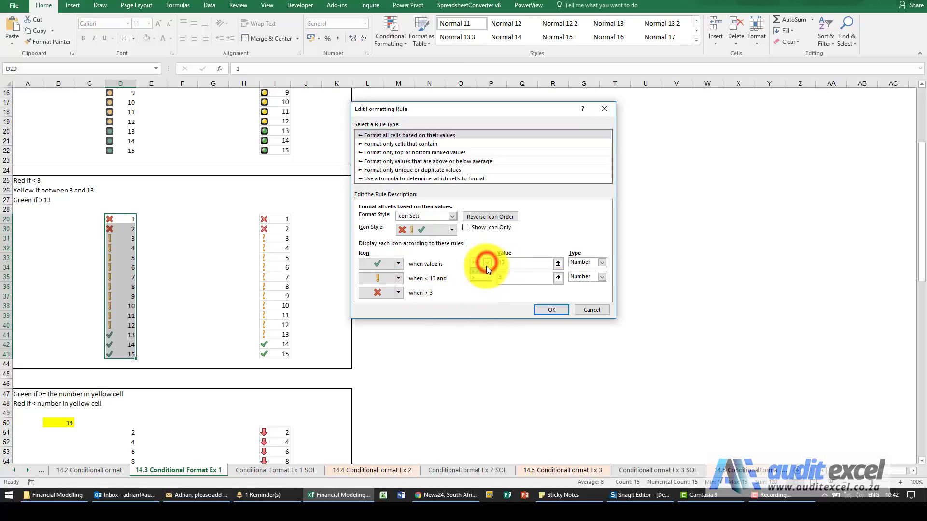
{"action": "left_click", "coordinate": [484, 275]}
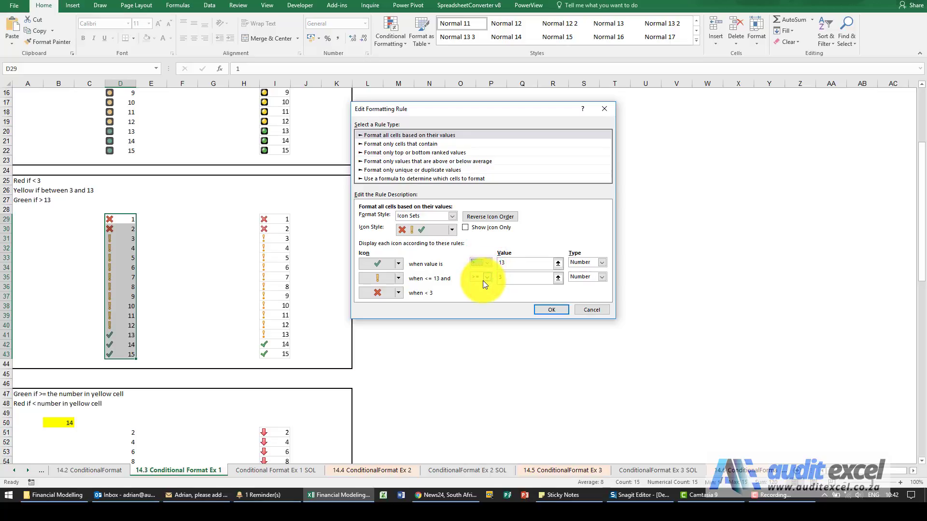
{"action": "left_click", "coordinate": [547, 310]}
{"action": "left_click", "coordinate": [611, 274]}
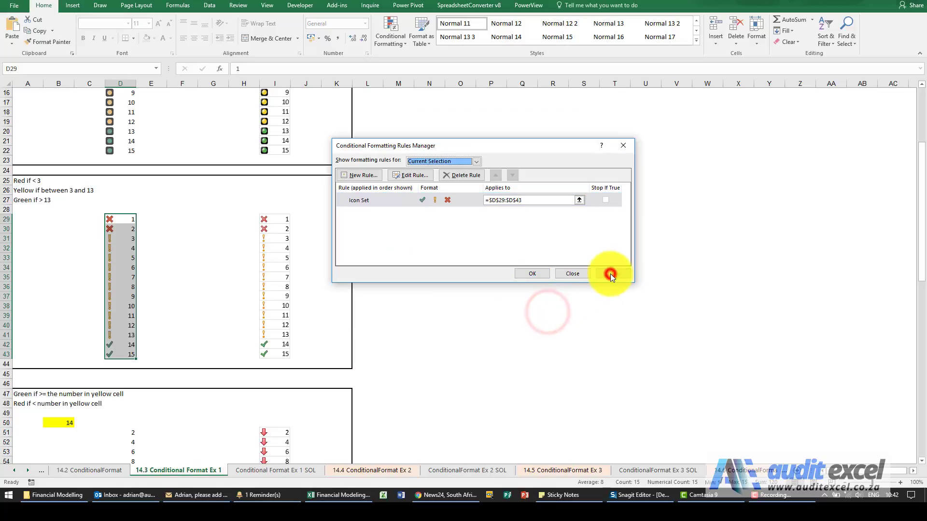
{"action": "left_click", "coordinate": [527, 274]}
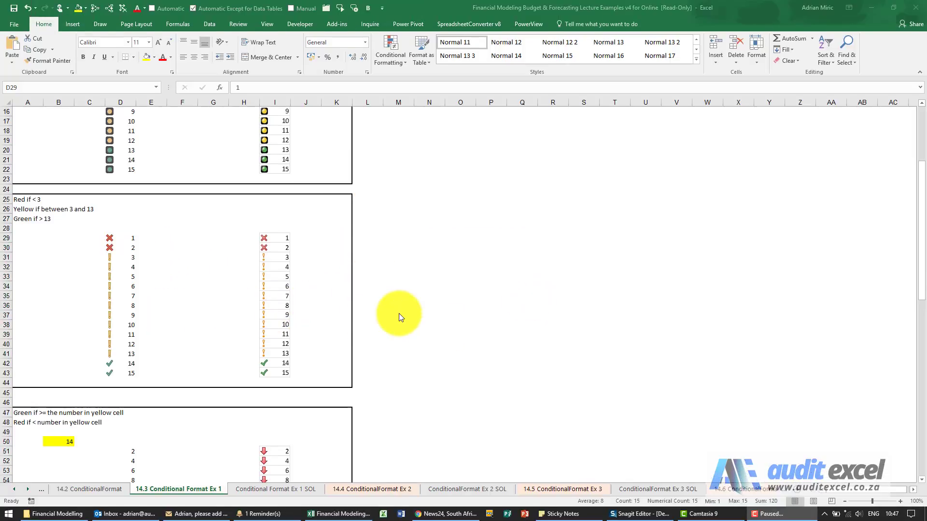
Step: Apply the coloured three-arrow directional icon set to D51:D60
{"action": "left_click", "coordinate": [396, 295]}
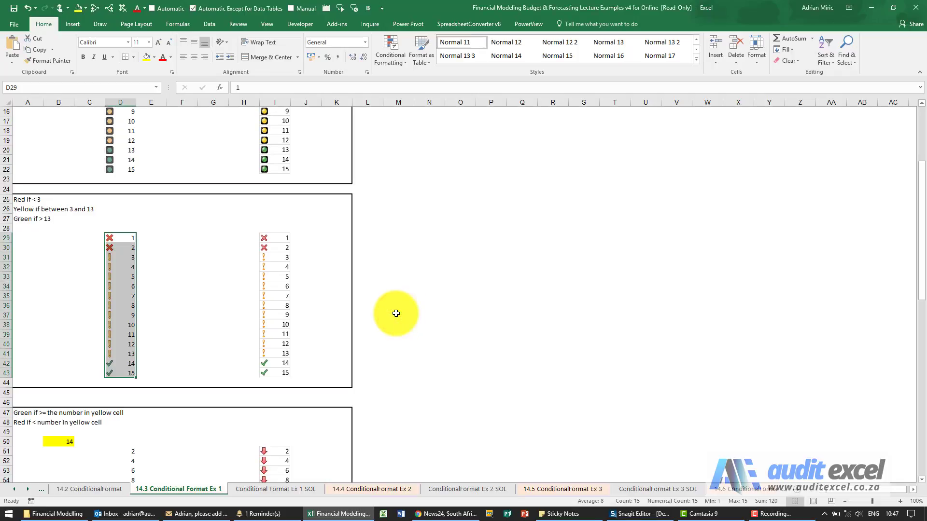
{"action": "scroll", "coordinate": [396, 313], "scroll_direction": "down", "scroll_amount": 4}
{"action": "scroll", "coordinate": [395, 314], "scroll_direction": "down", "scroll_amount": 1}
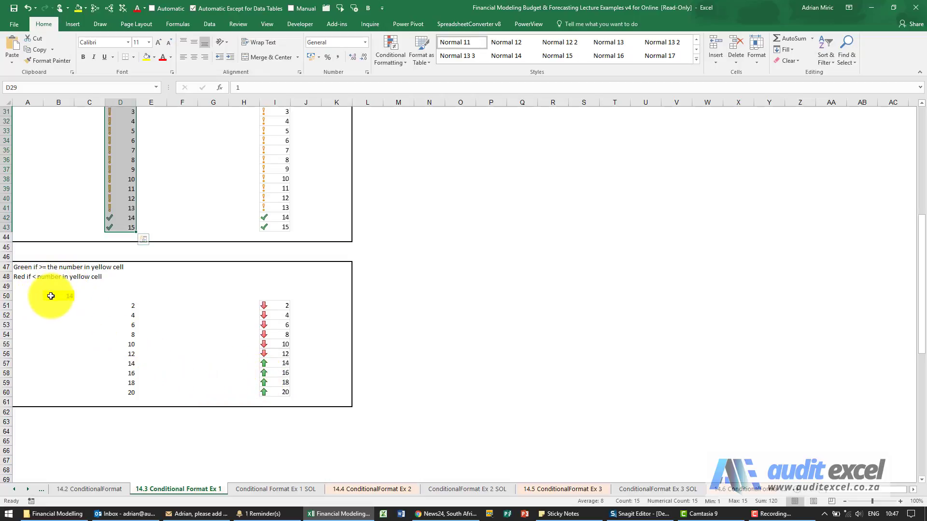
{"action": "left_click_drag", "start_coordinate": [123, 307], "coordinate": [127, 390]}
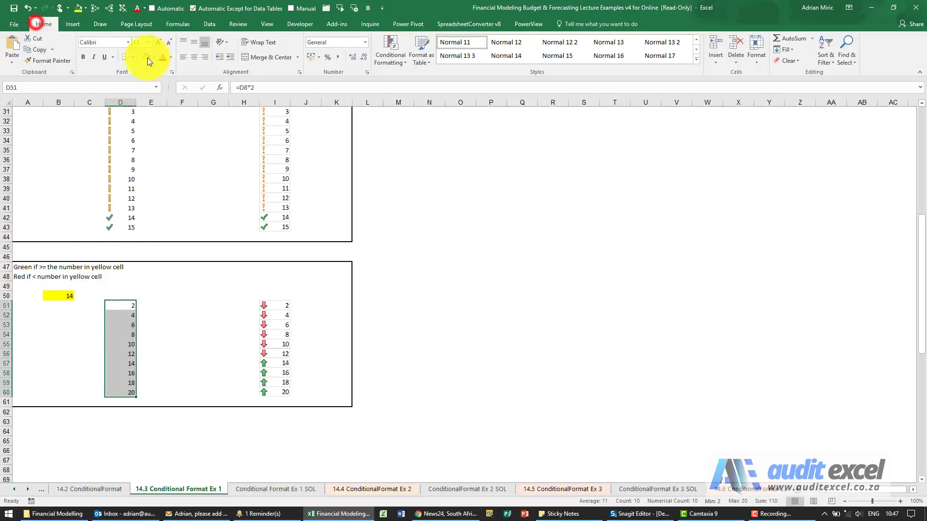
{"action": "left_click", "coordinate": [386, 56]}
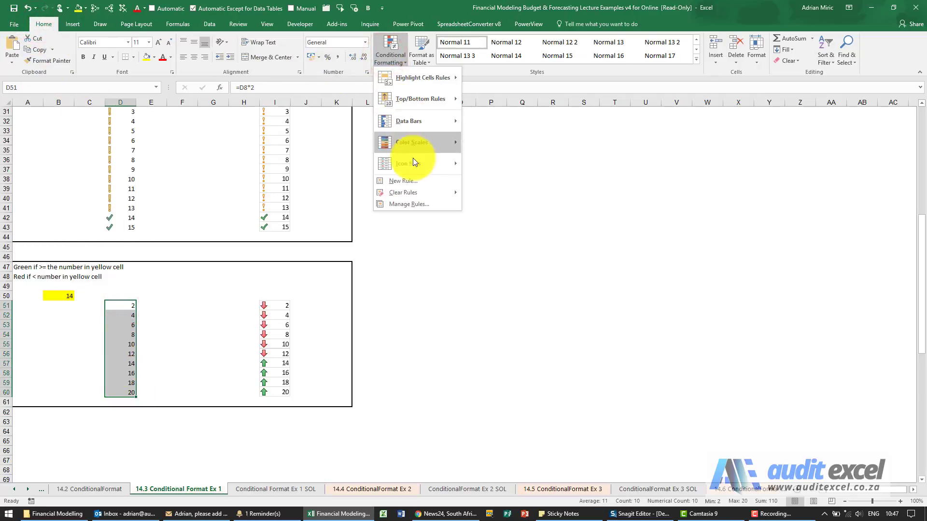
{"action": "mouse_move", "coordinate": [416, 168]}
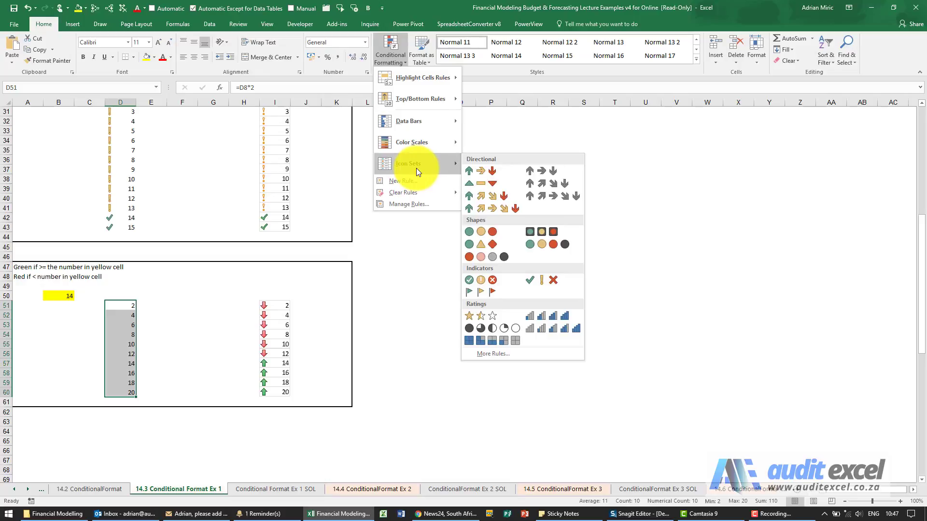
{"action": "left_click", "coordinate": [481, 170]}
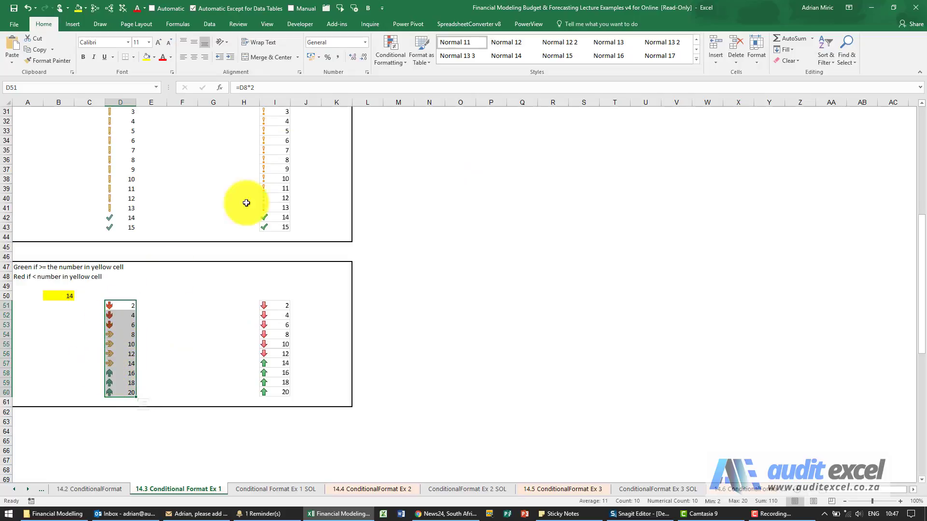
Step: Edit the icon set rule for D51:D60 so the green and yellow arrow thresholds are both of type Number
{"action": "left_click", "coordinate": [391, 58]}
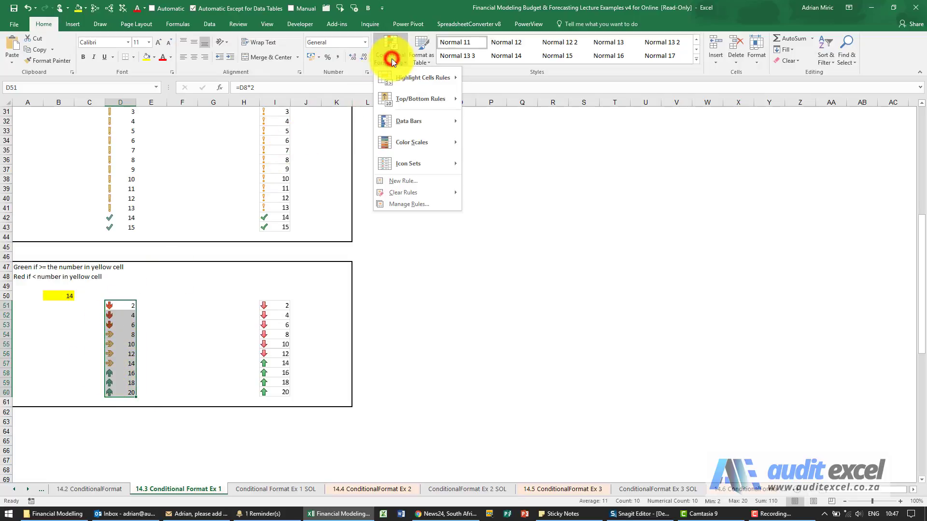
{"action": "left_click", "coordinate": [414, 202]}
{"action": "left_click", "coordinate": [358, 219]}
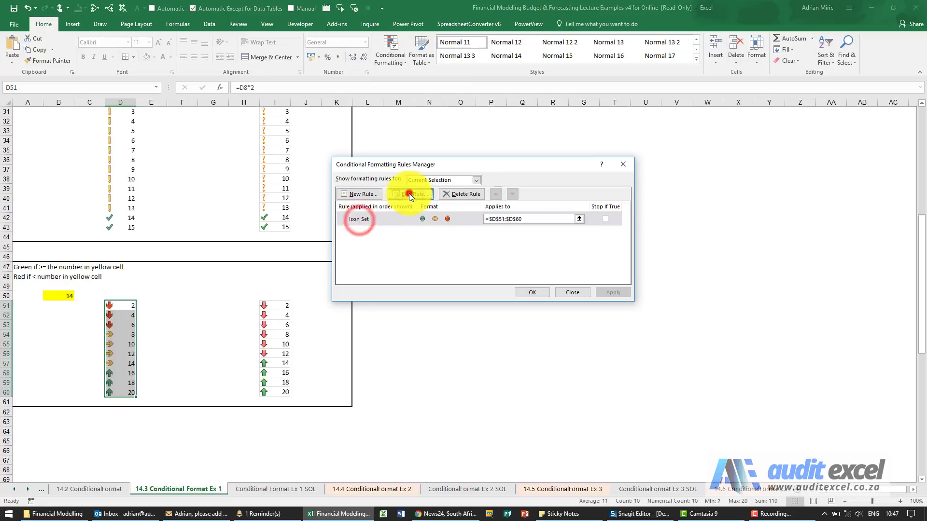
{"action": "left_click", "coordinate": [410, 194]}
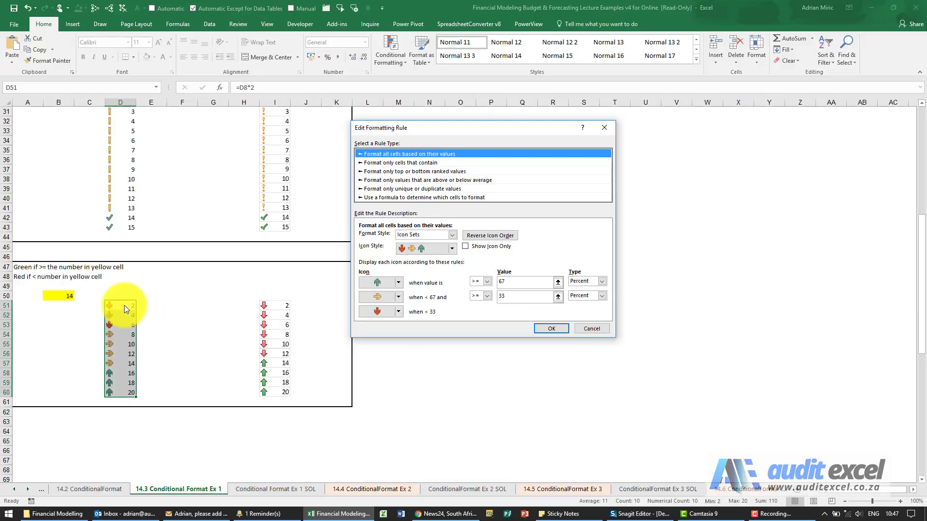
{"action": "left_click", "coordinate": [601, 281]}
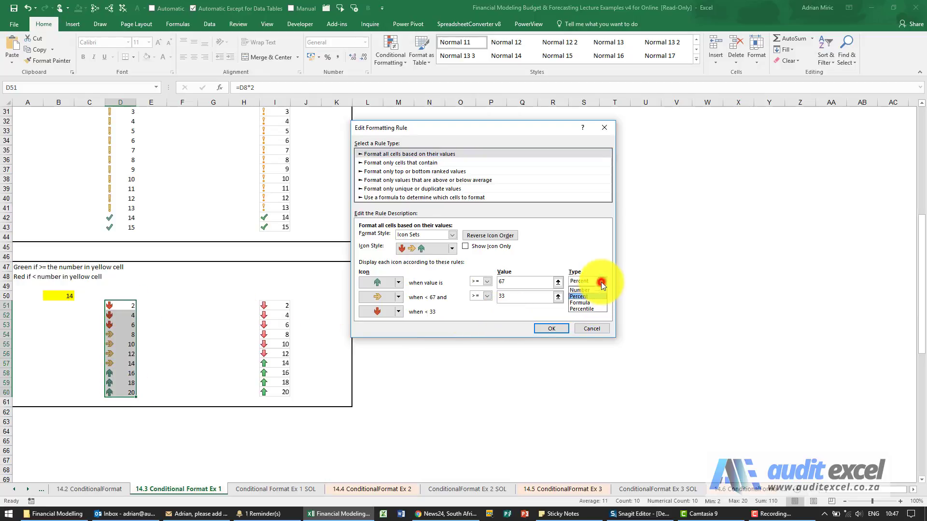
{"action": "left_click", "coordinate": [598, 291]}
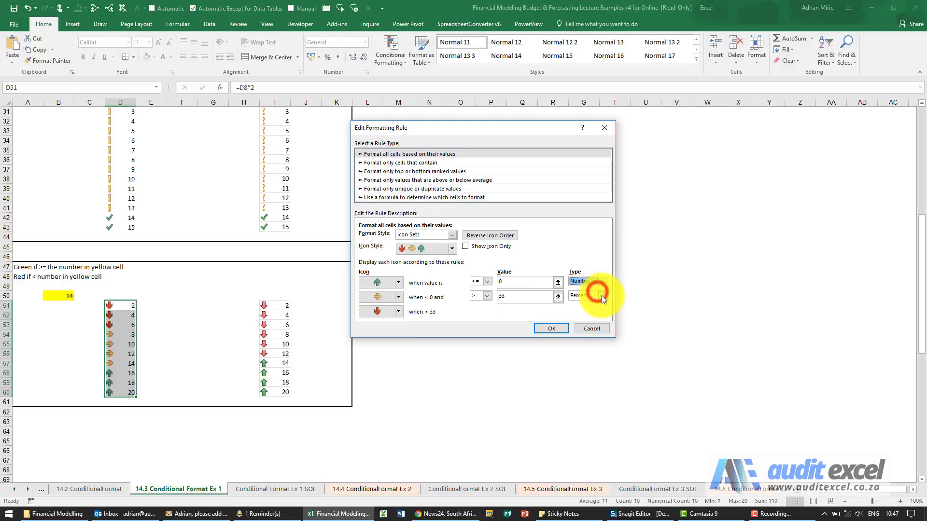
{"action": "left_click", "coordinate": [602, 295]}
{"action": "left_click", "coordinate": [592, 306]}
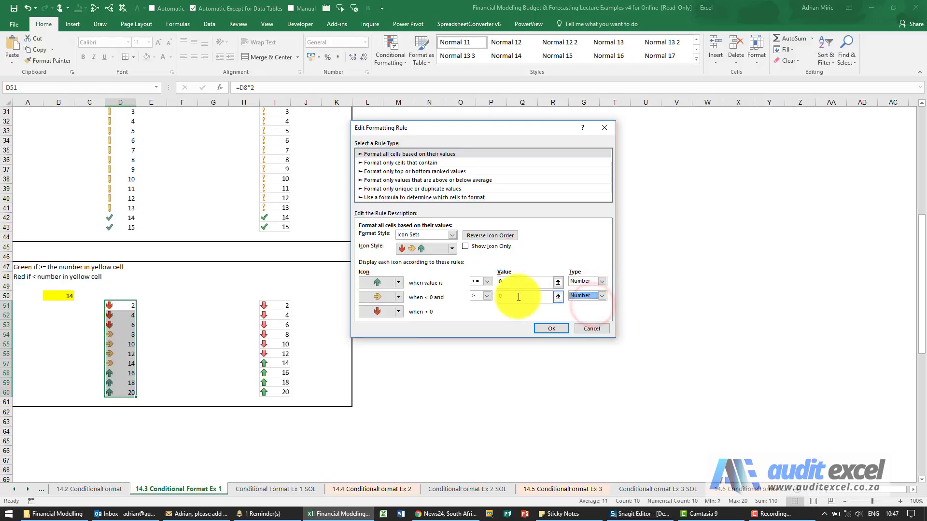
Step: Set both the green and yellow arrow threshold values to =$B$50 and apply the rule to D51:D60
{"action": "left_click", "coordinate": [503, 282]}
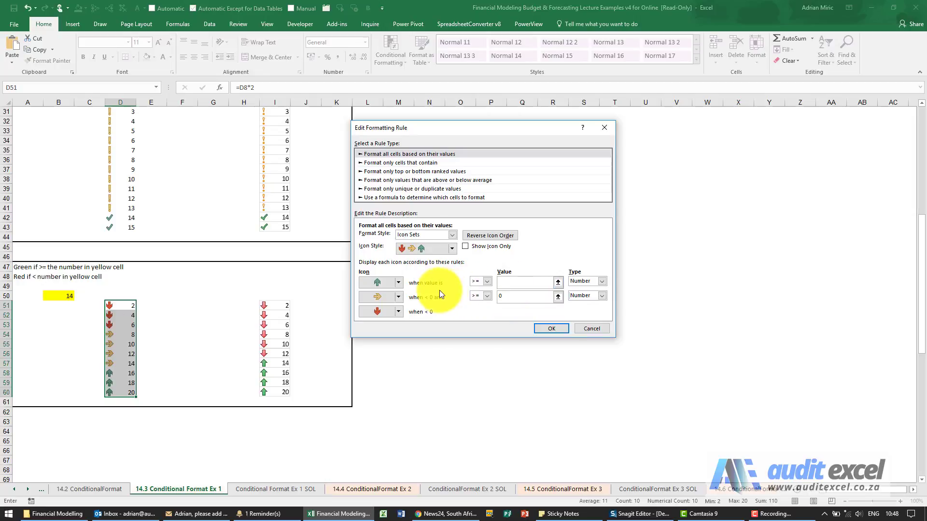
{"action": "left_click", "coordinate": [60, 297]}
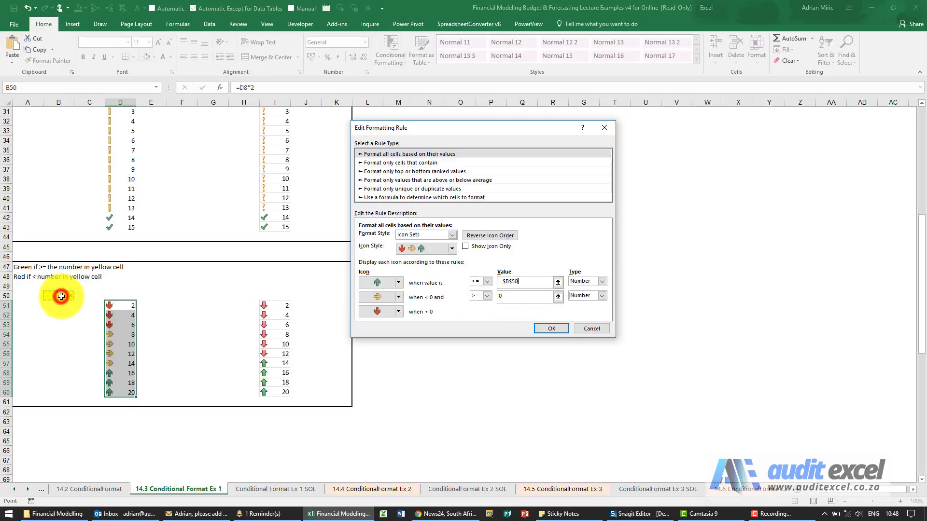
{"action": "left_click", "coordinate": [508, 296]}
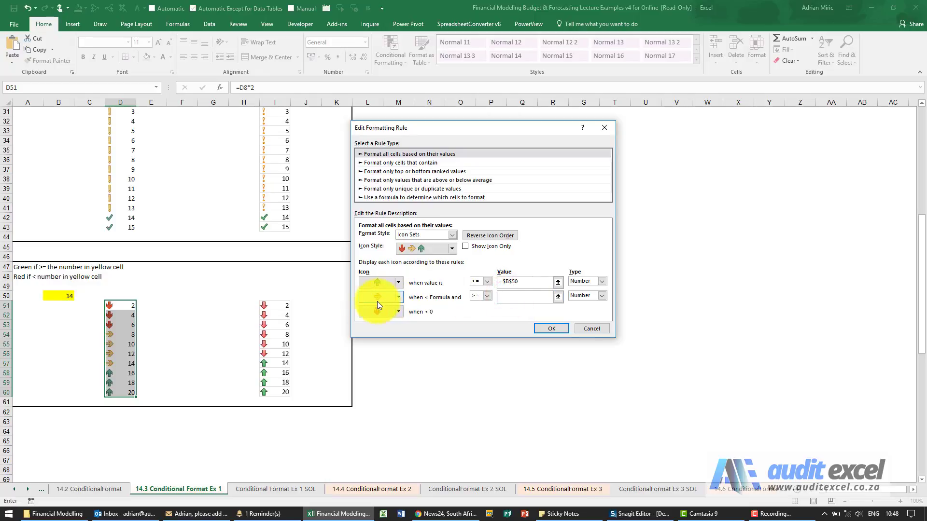
{"action": "left_click", "coordinate": [64, 296]}
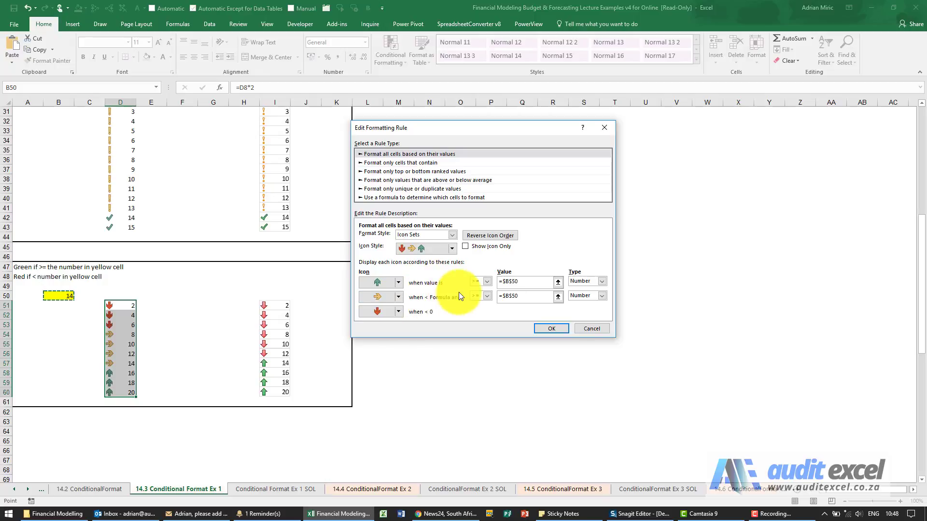
{"action": "left_click", "coordinate": [523, 286]}
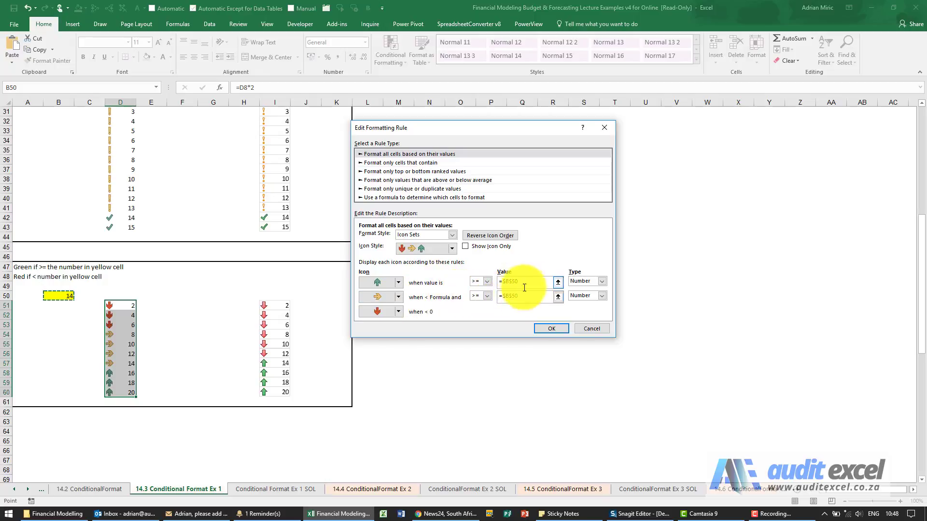
{"action": "left_click", "coordinate": [522, 300]}
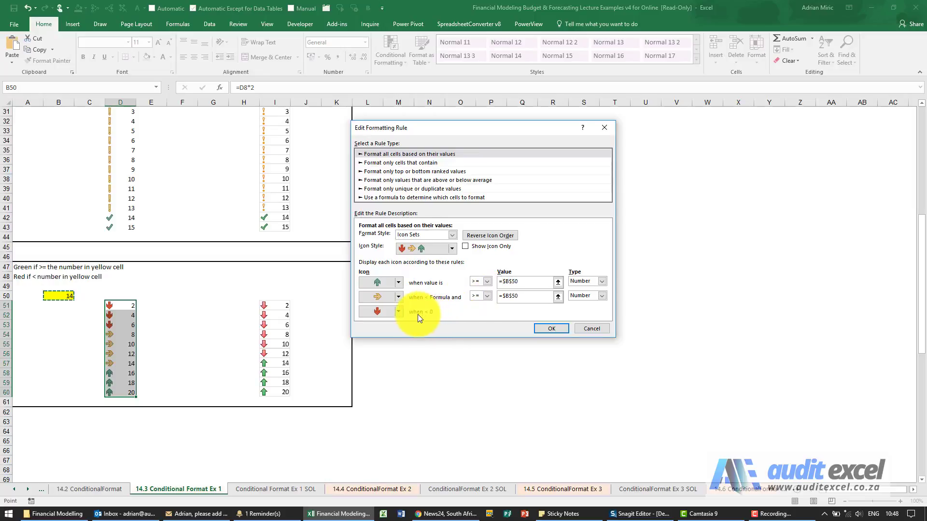
{"action": "left_click", "coordinate": [550, 328]}
{"action": "left_click", "coordinate": [606, 297]}
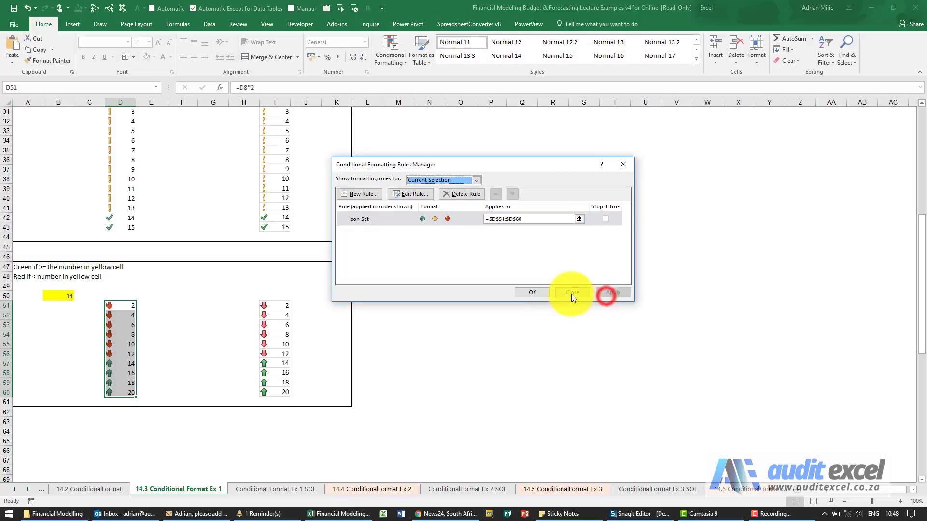
{"action": "left_click", "coordinate": [540, 292]}
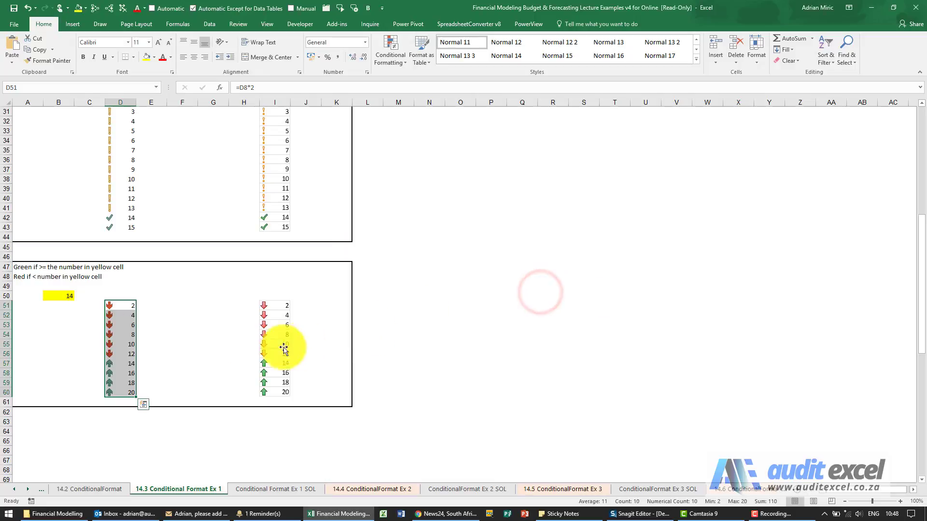